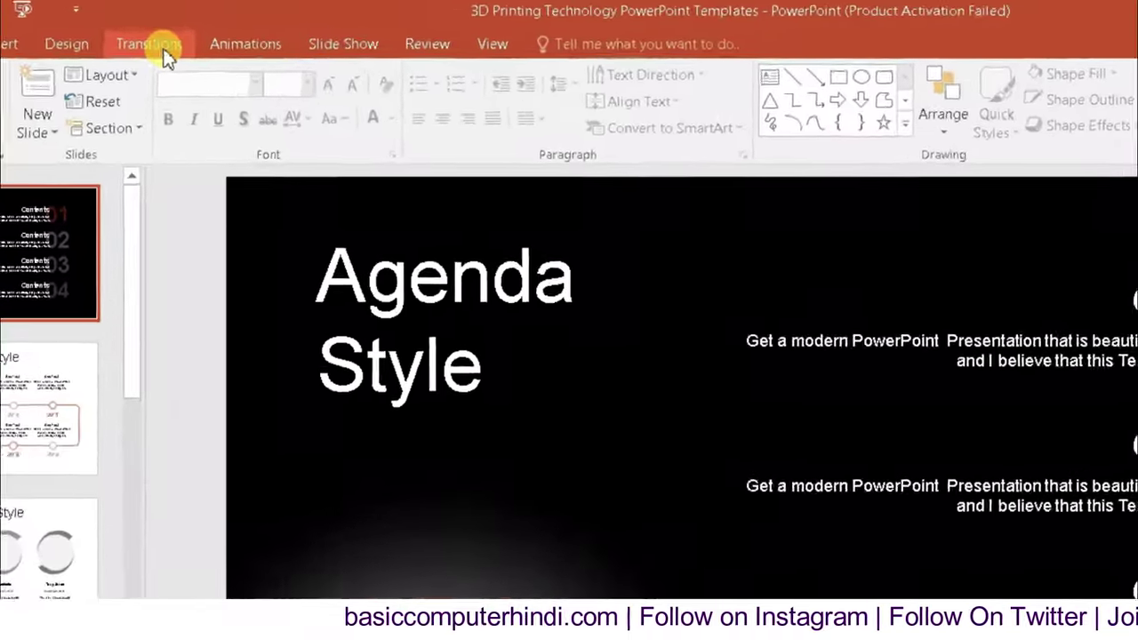
# Step: On the Transitions tab, switch slide 1 from advancing On Mouse Click to advancing After a set time
pyautogui.click(187, 34)
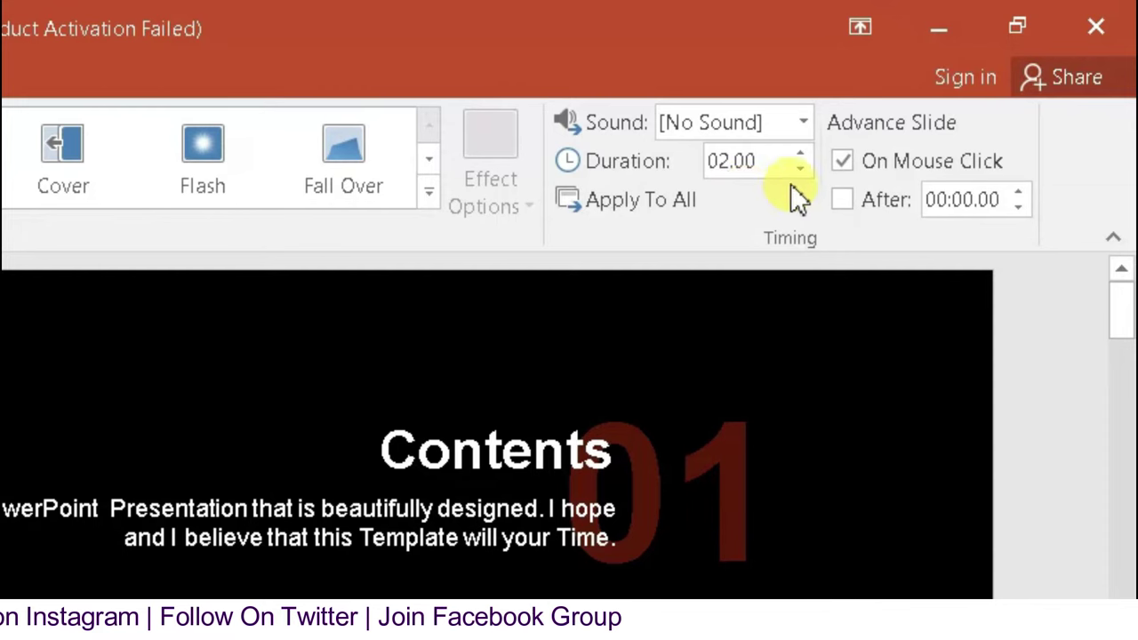
pyautogui.click(843, 162)
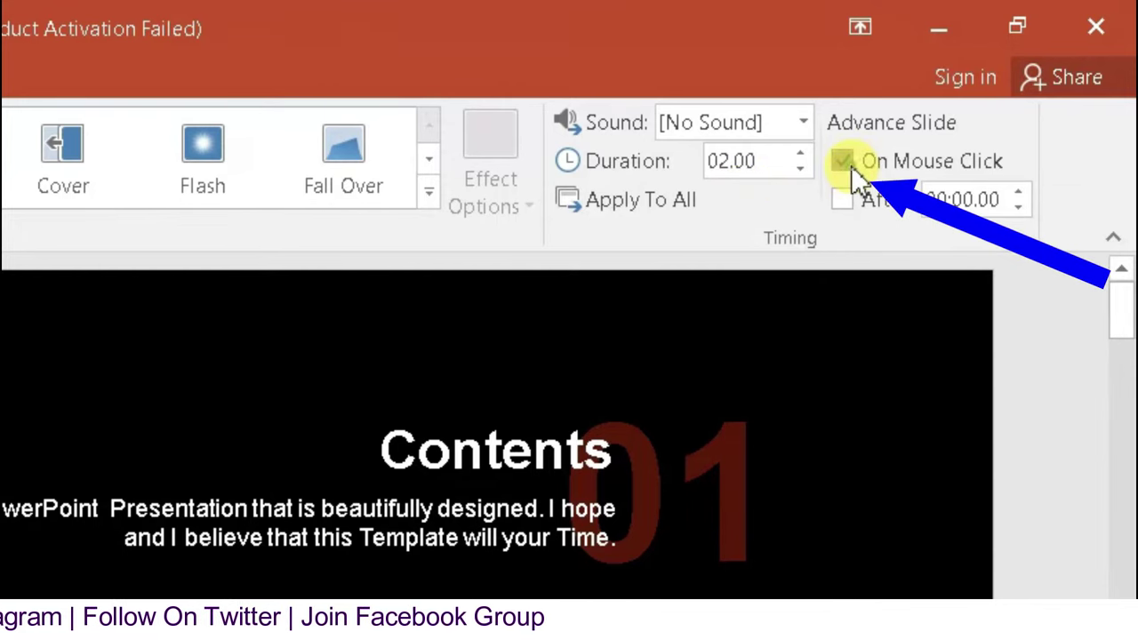
pyautogui.click(842, 201)
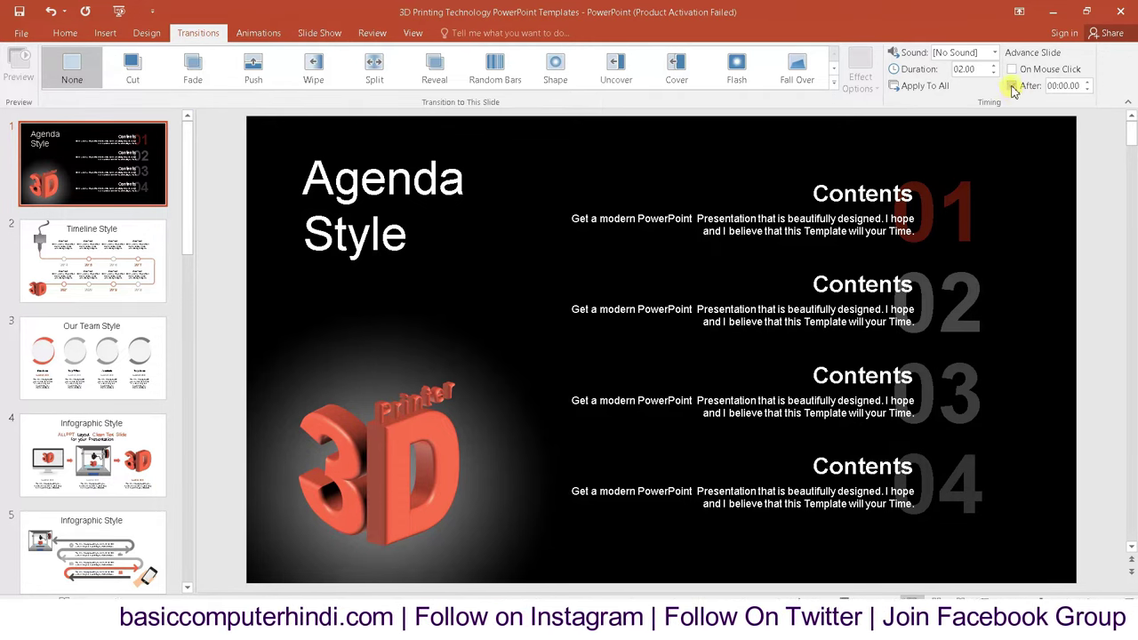
# Step: Enable After and set the first slide's automatic advance delay to 00:05.00
pyautogui.click(1012, 86)
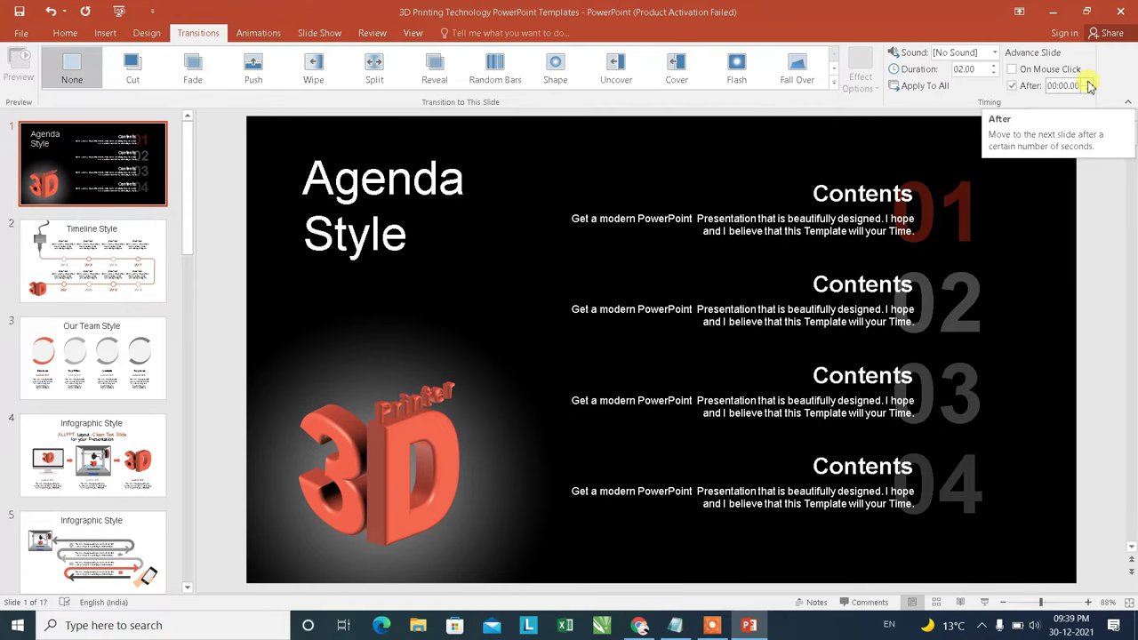
pyautogui.click(1087, 82)
pyautogui.click(1088, 81)
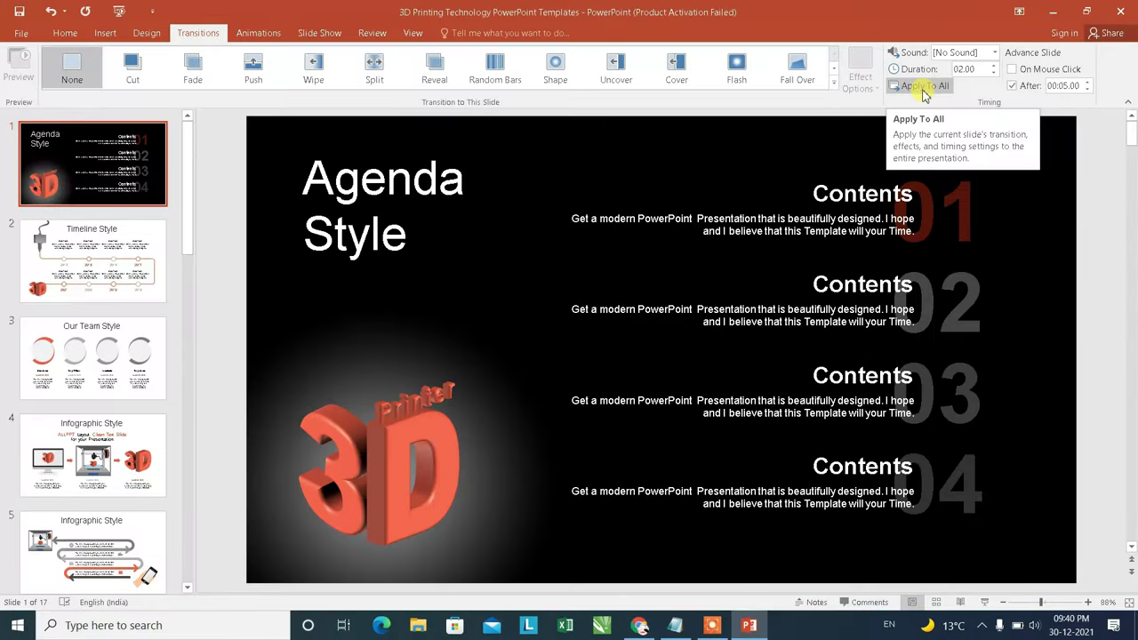
# Step: Apply the 00:05.00 automatic advance and 02.00 transition to every slide with Apply To All
pyautogui.click(925, 94)
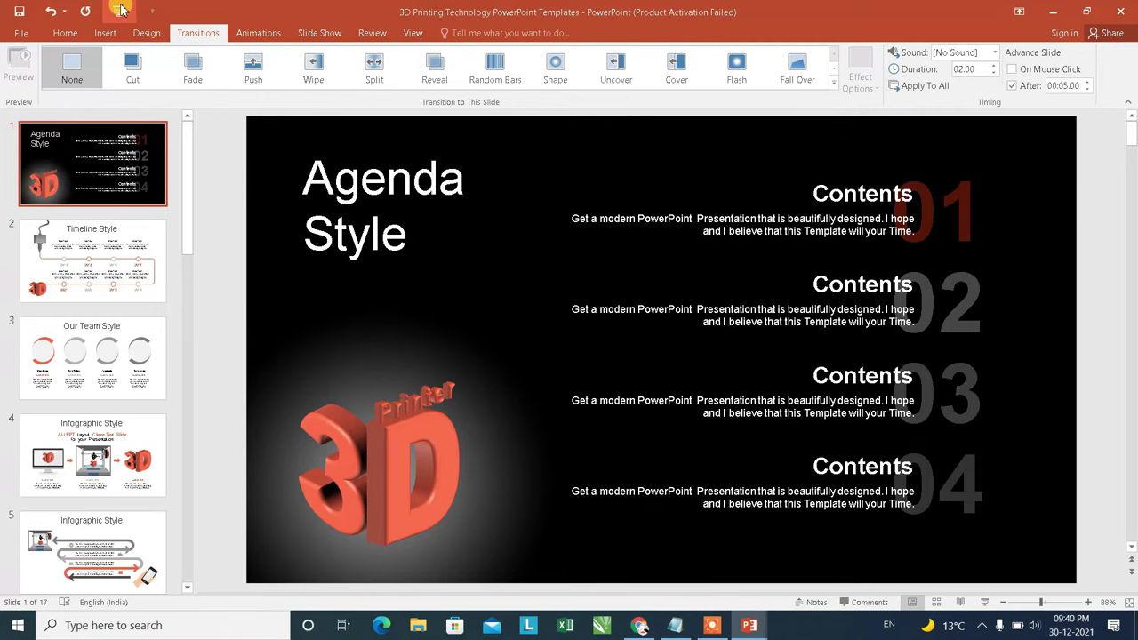
# Step: Run the slideshow from the beginning through Timeline, Our Team and Infographic Style, then exit with Esc
pyautogui.click(121, 8)
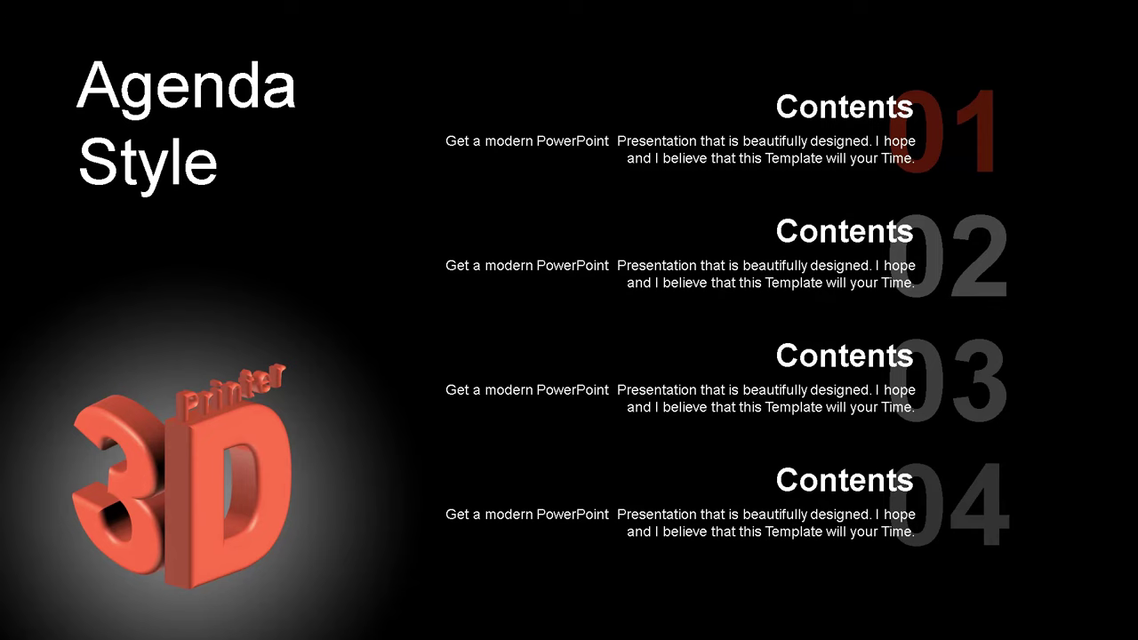
pyautogui.press('Right')
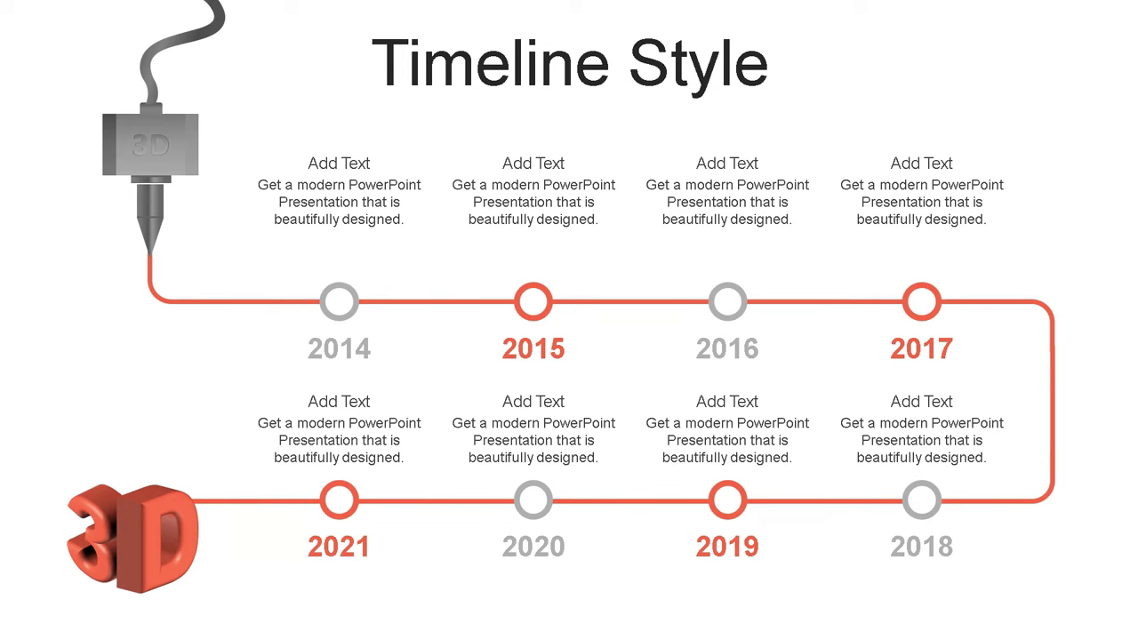
pyautogui.press('Right')
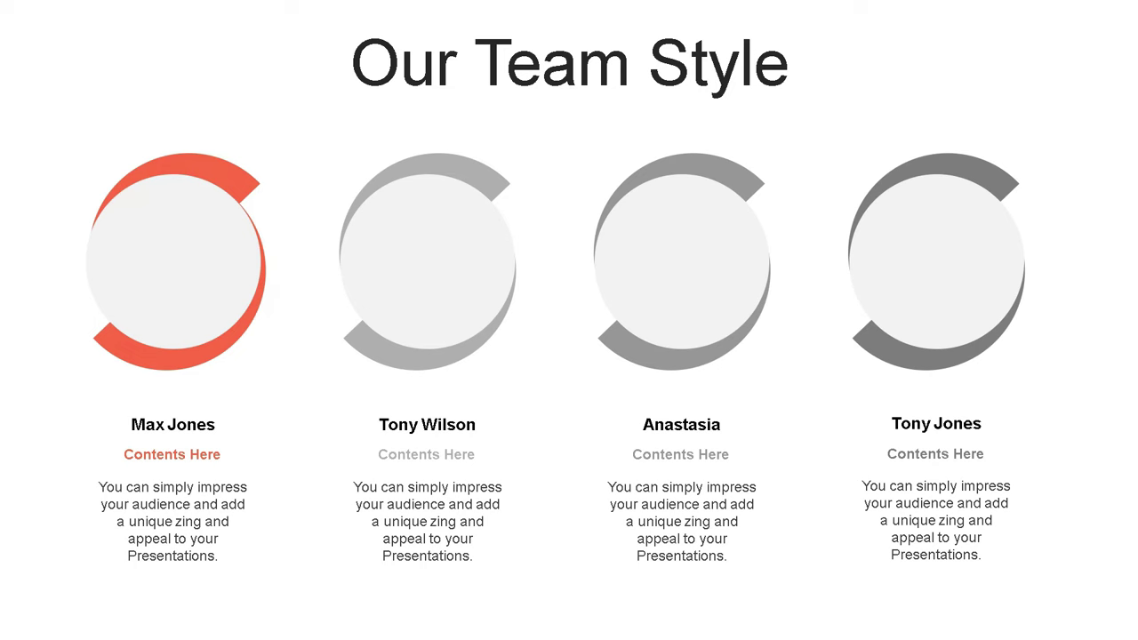
pyautogui.press('Right')
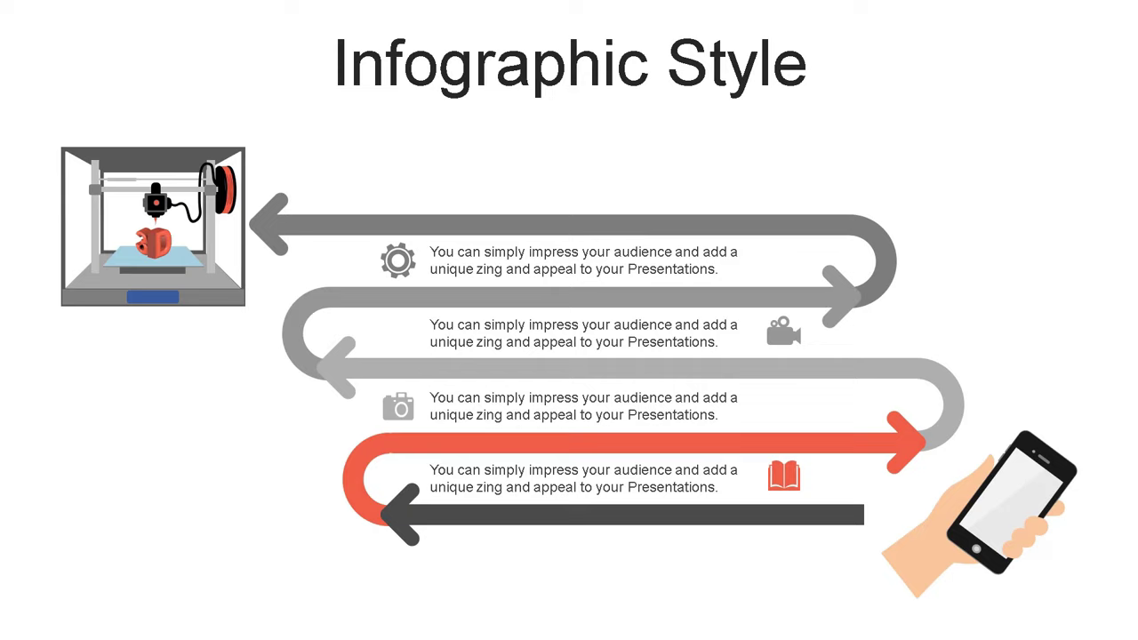
pyautogui.press('Escape')
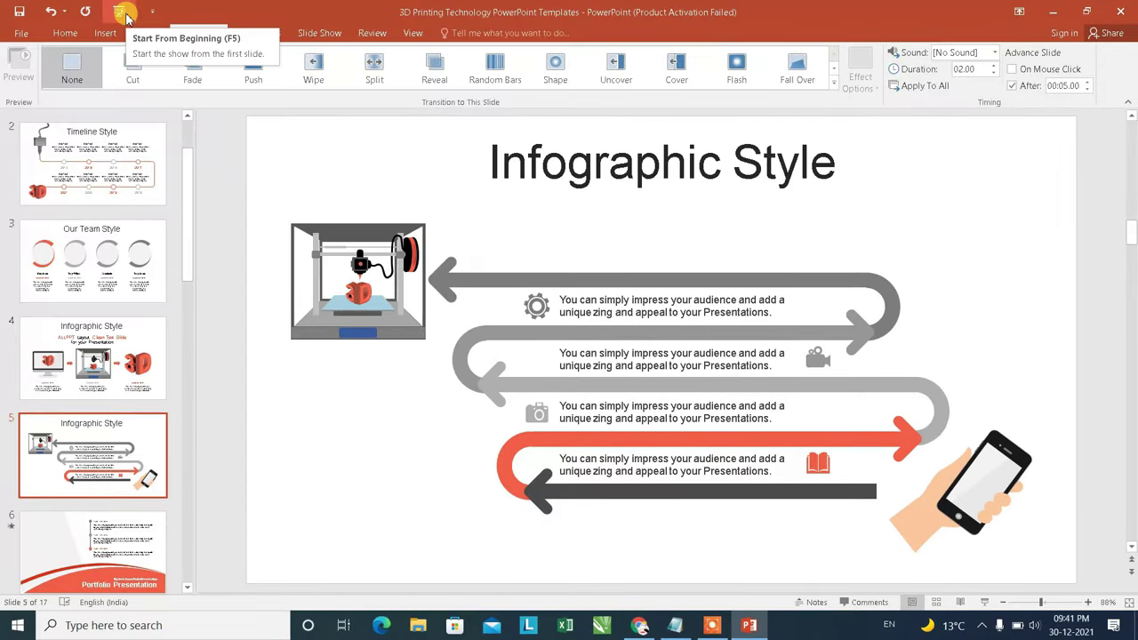